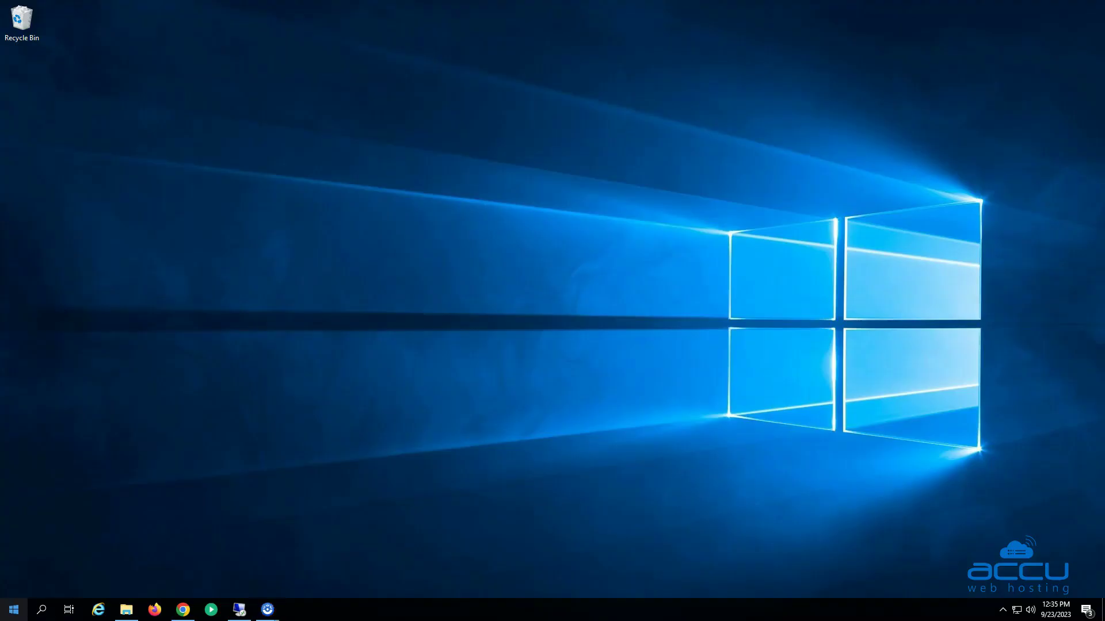
Launch Remote Desktop Connection from Start search and sign in with the account password
click(14, 609)
text(remote de)
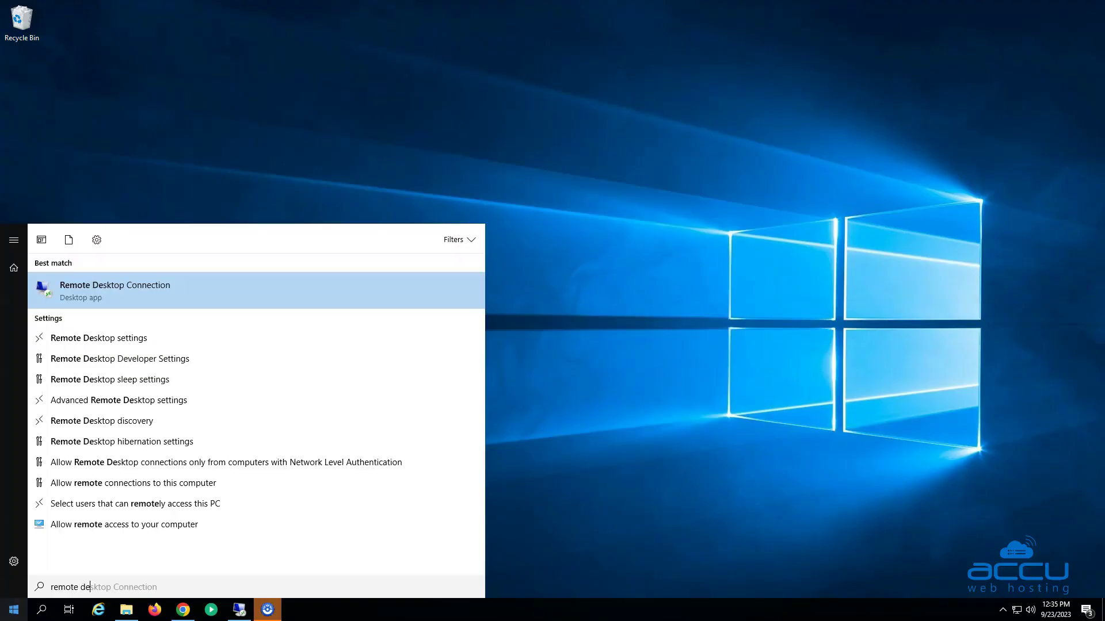
text(sktop connection)
key(Return)
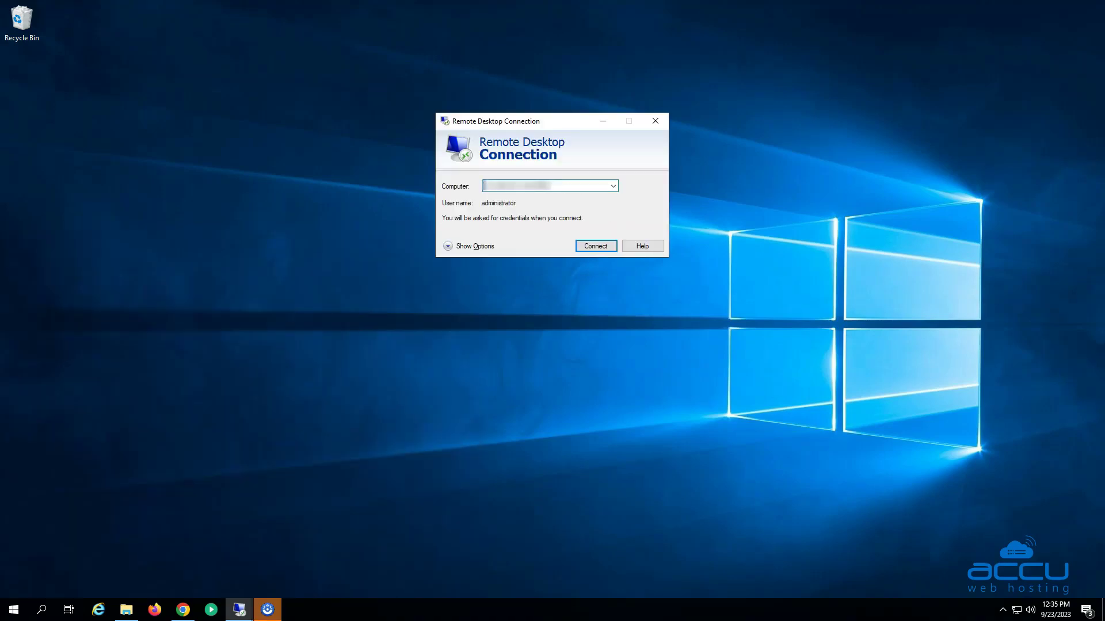
key(Return)
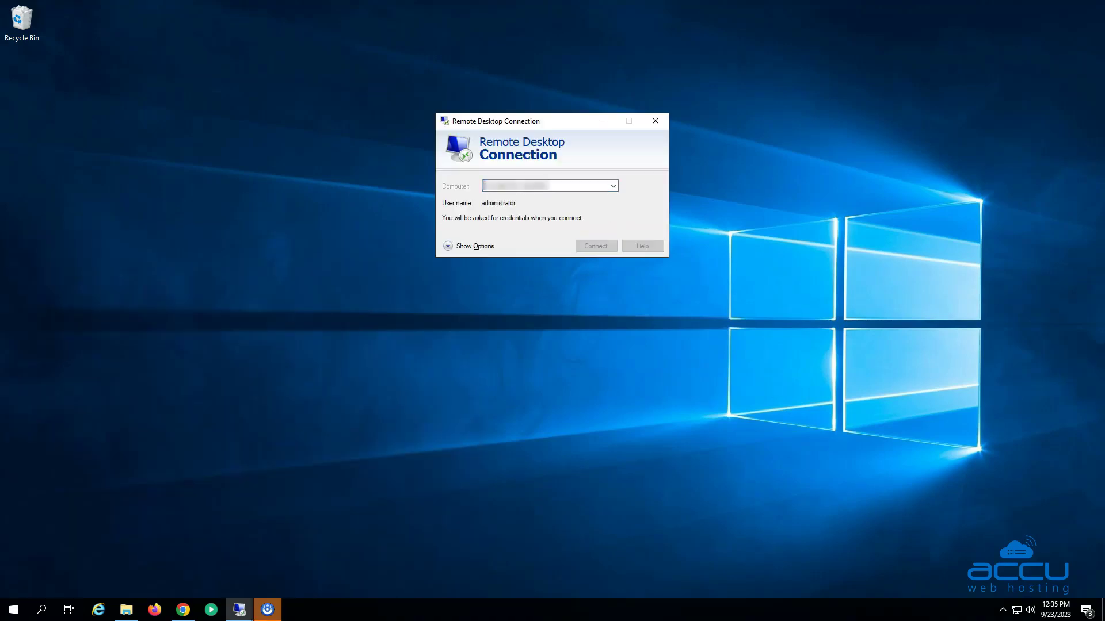
key(ctrl+v)
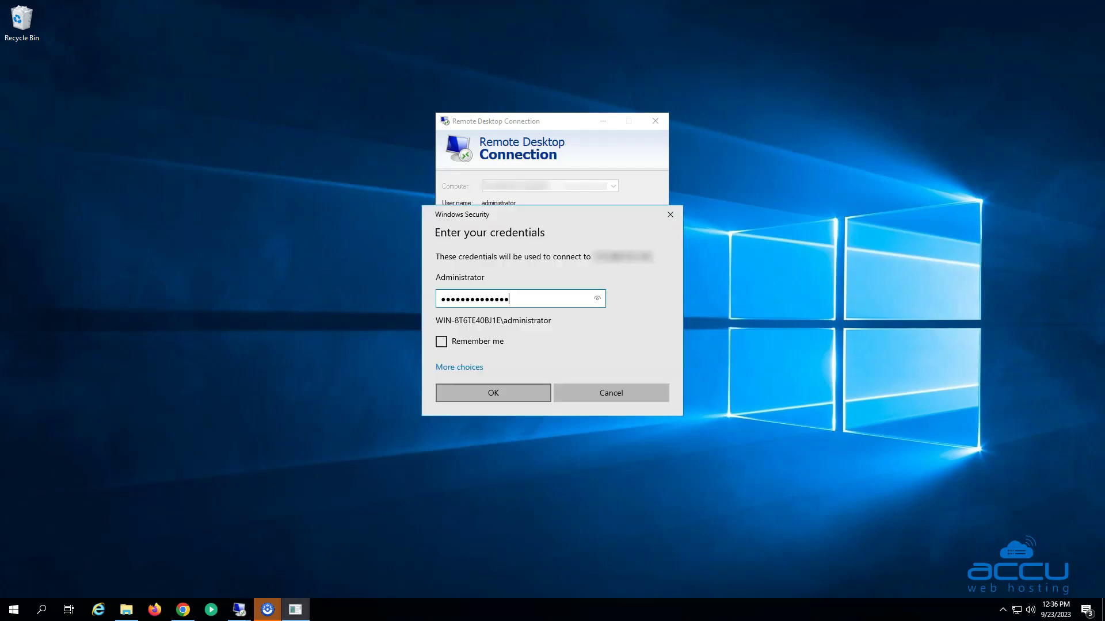
key(Return)
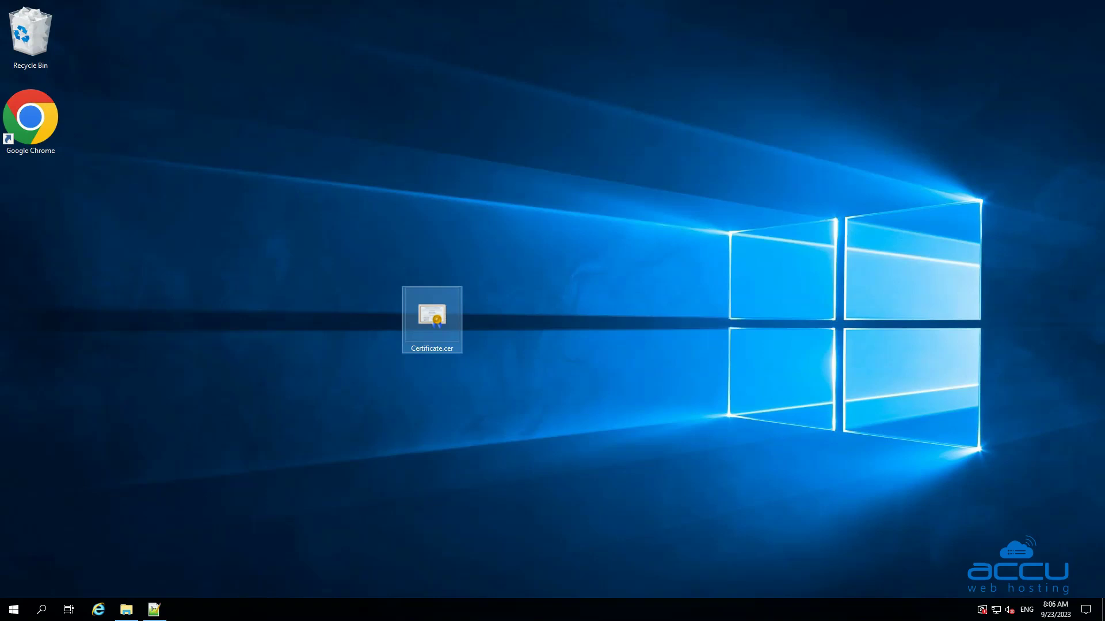
Install Certificate.cer into the Local Machine store with automatic certificate store selection
right_click(441, 333)
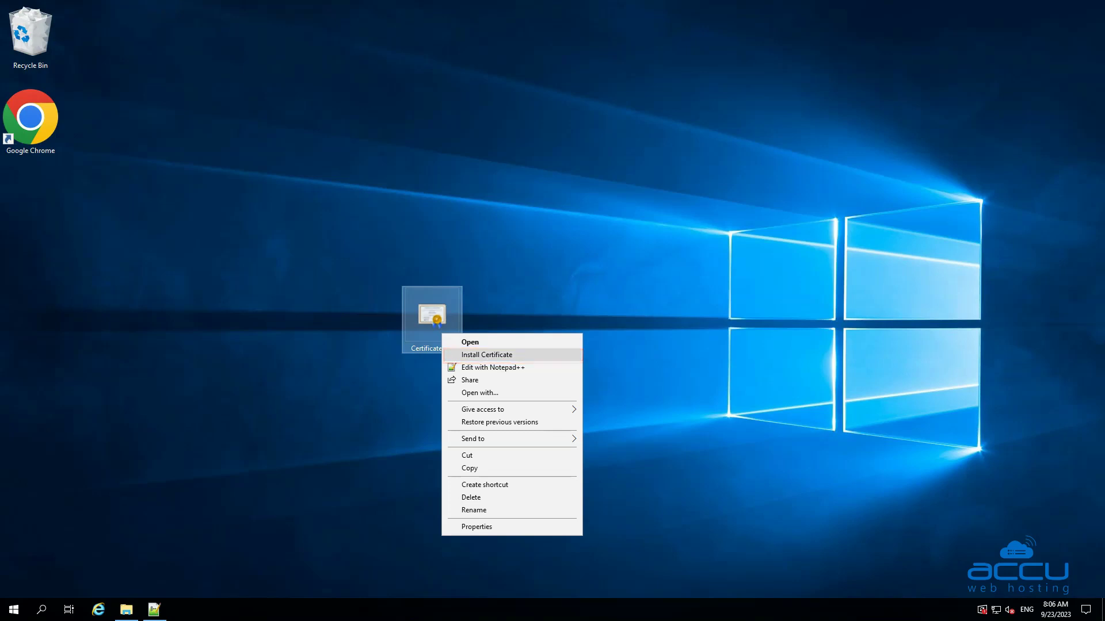
key(Return)
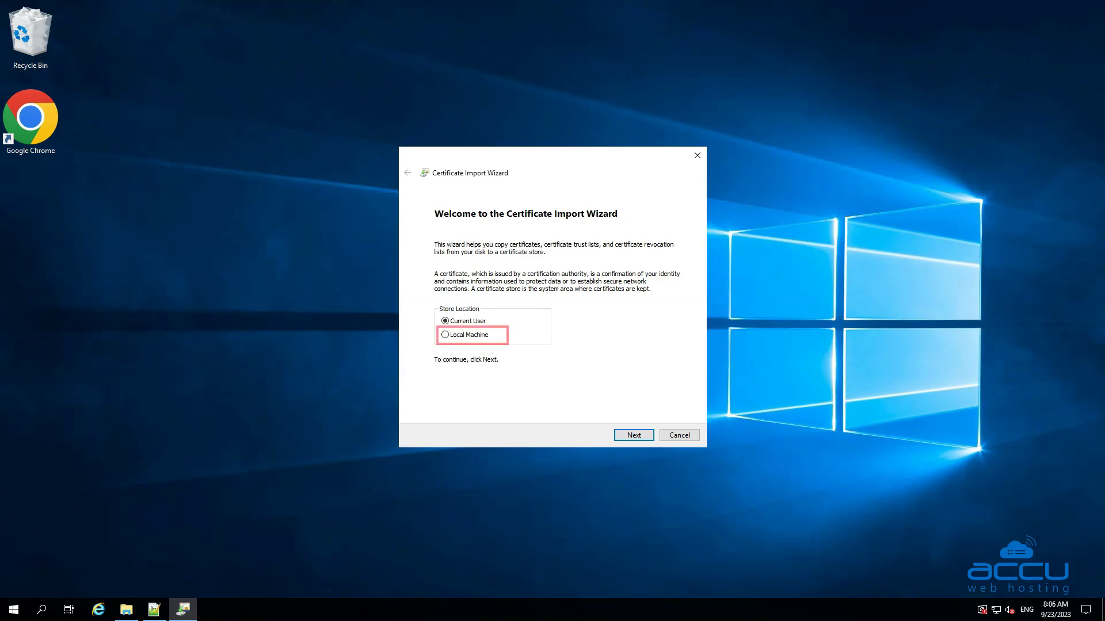
click(445, 335)
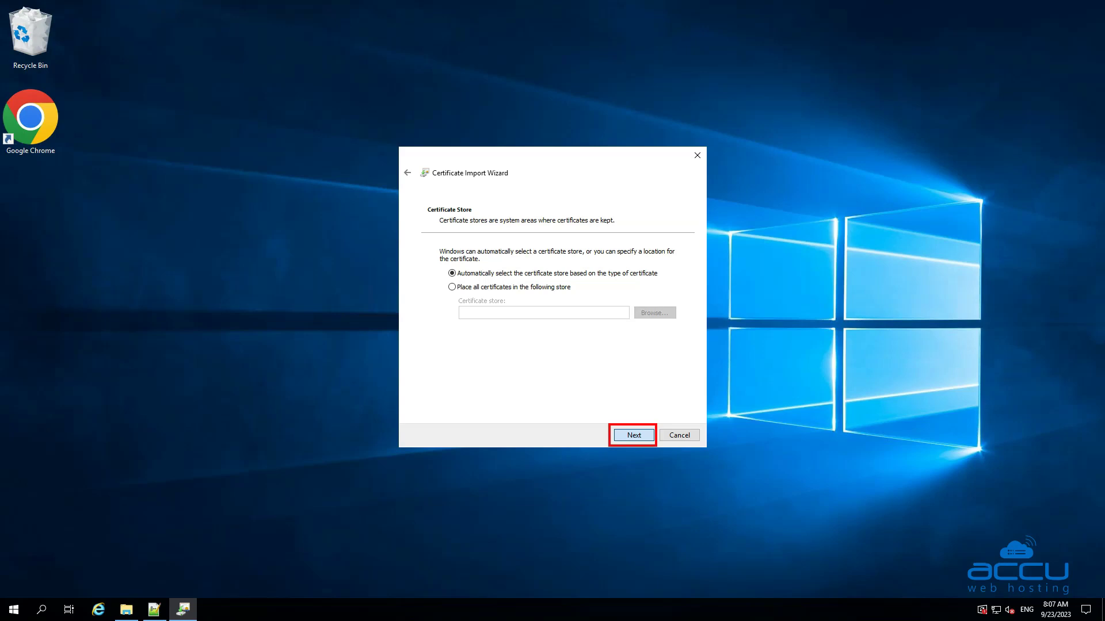
key(Return)
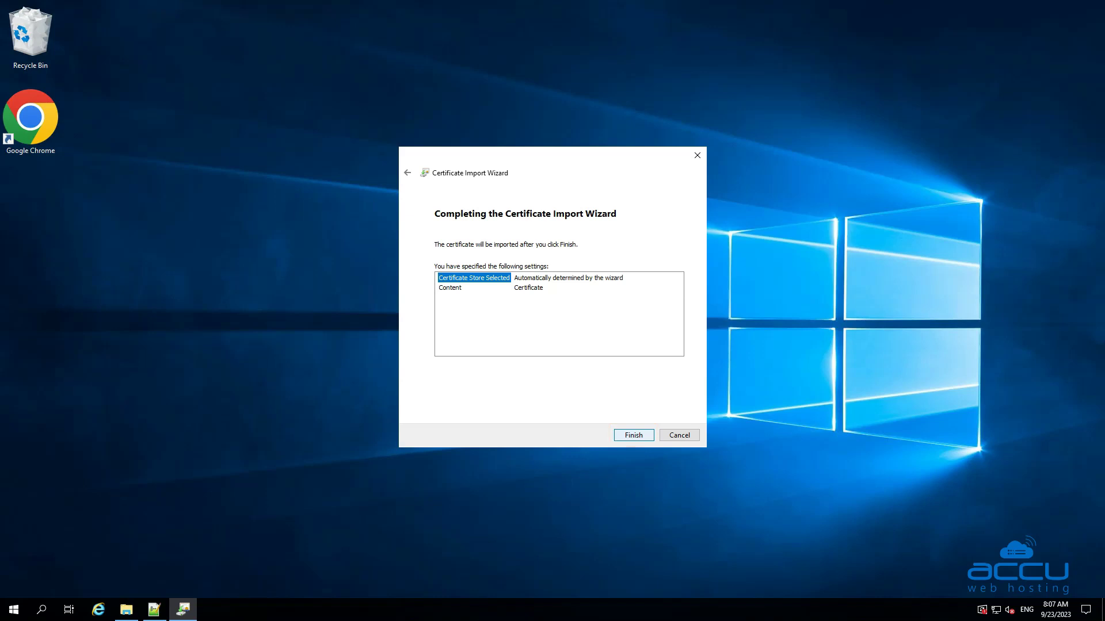
key(Return)
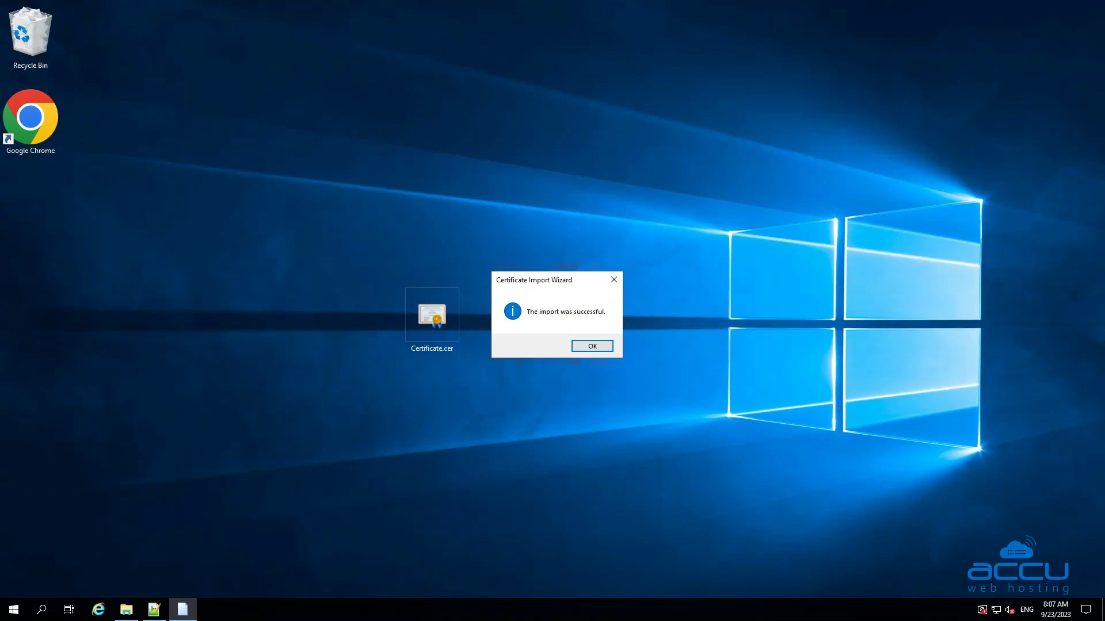
Close the 'The import was successful' confirmation box
key(Return)
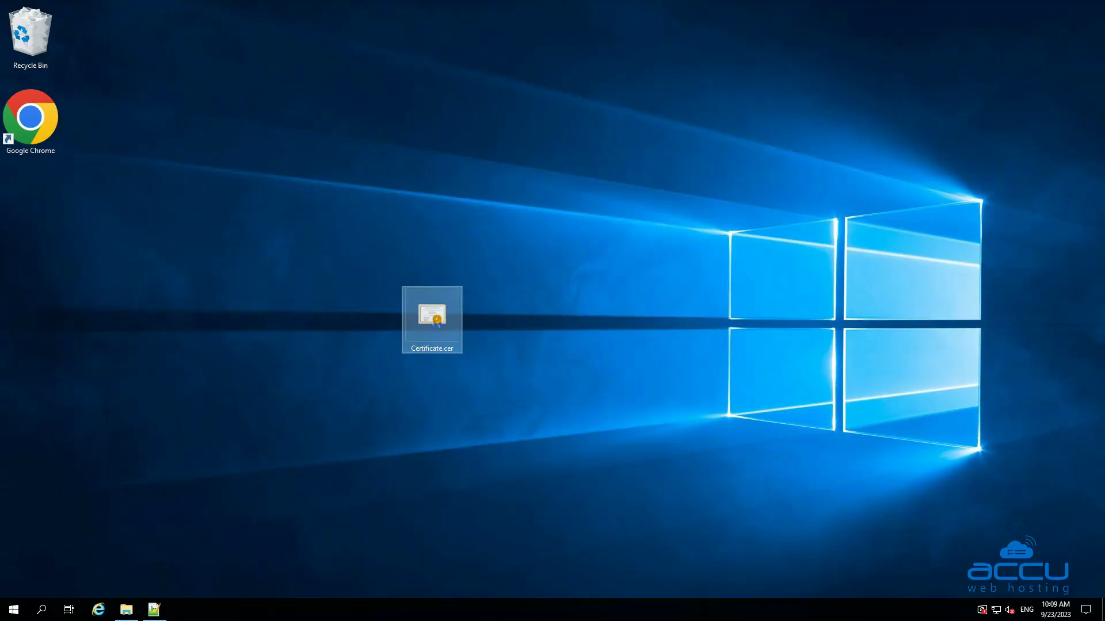
Run mmc from the Win+R dialog to open an empty Console1 window
key(super+r)
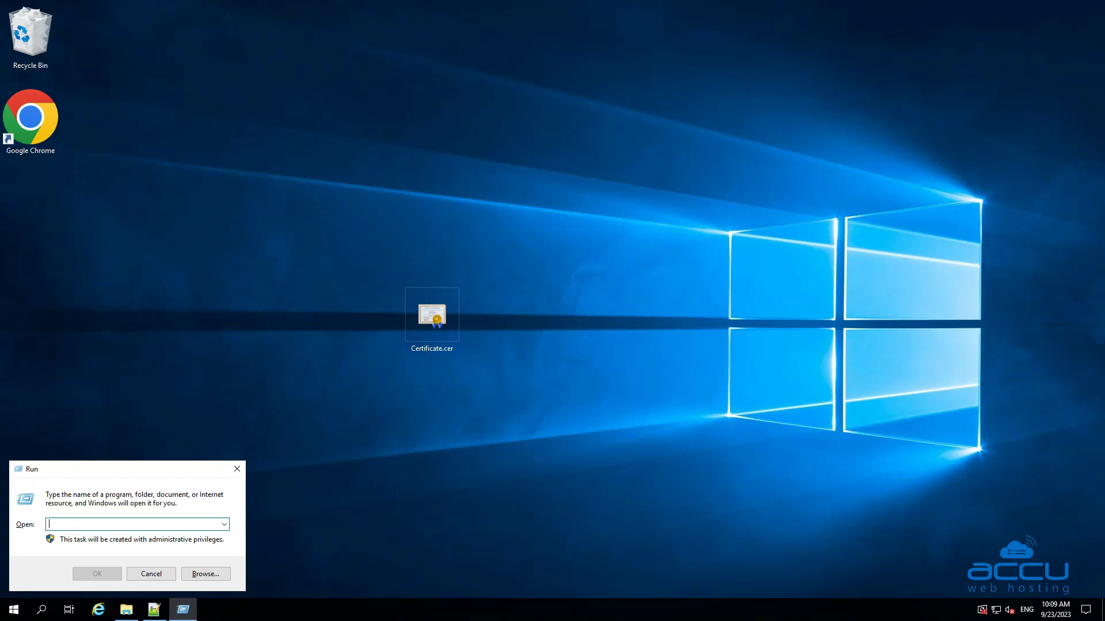
text(mm)
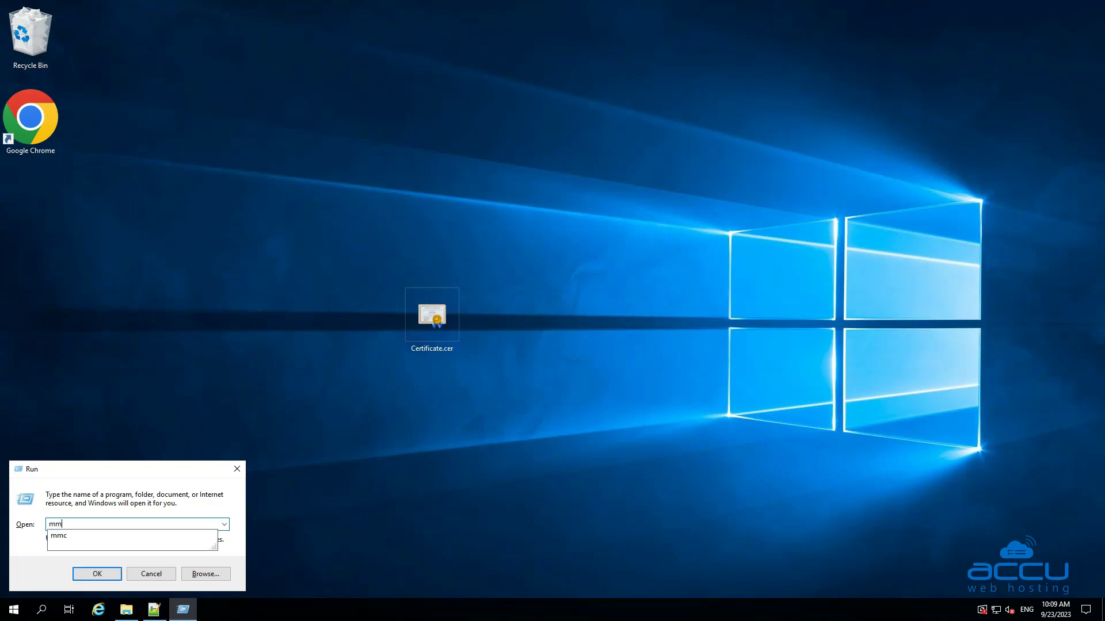
text(c)
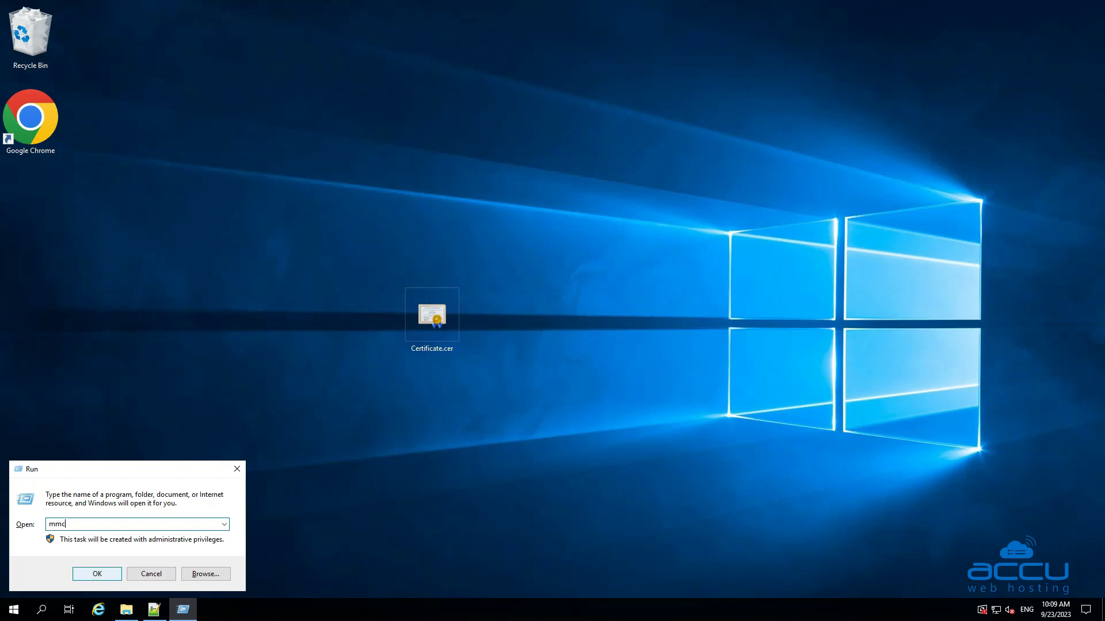
key(Return)
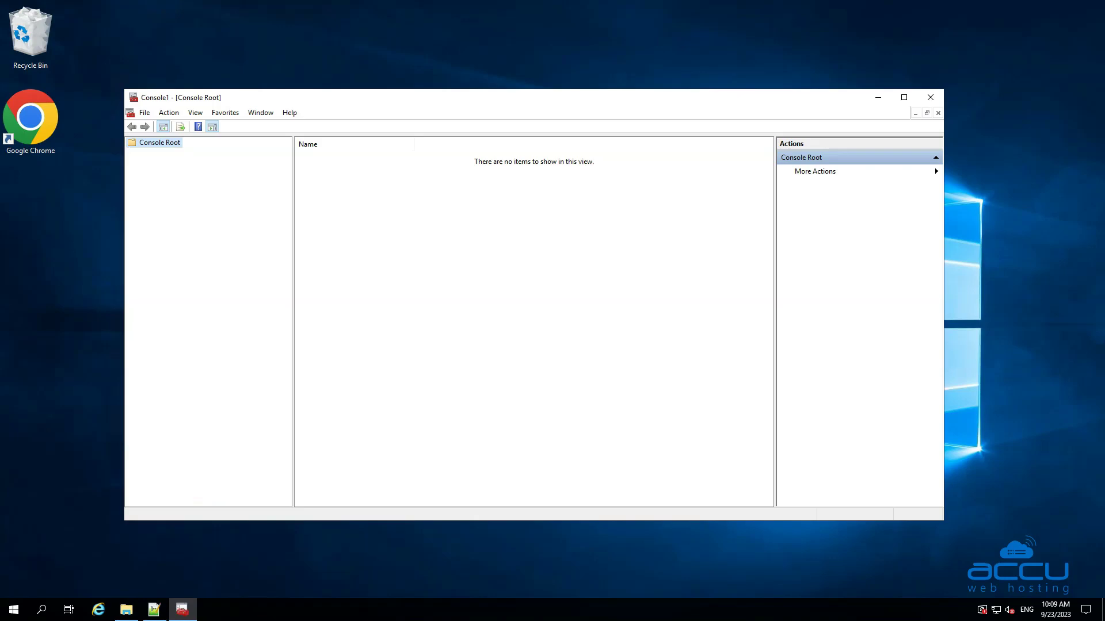
key(alt)
In File > Add/Remove Snap-in, select Certificates and add it to the console
key(Return)
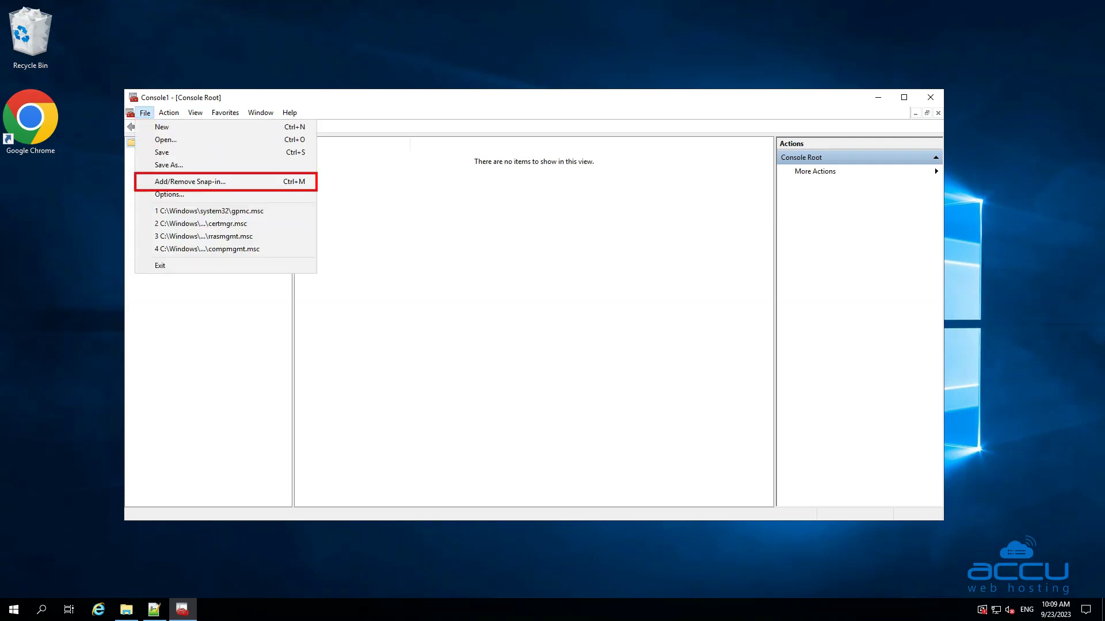
key(Down)
key(Down)
key(Down)
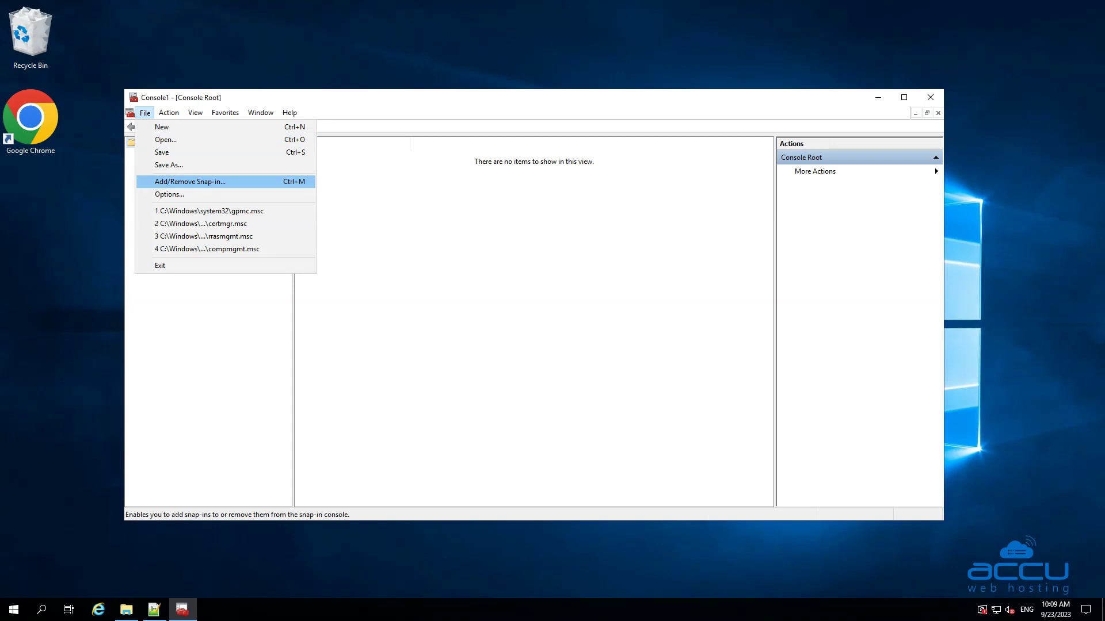
key(Return)
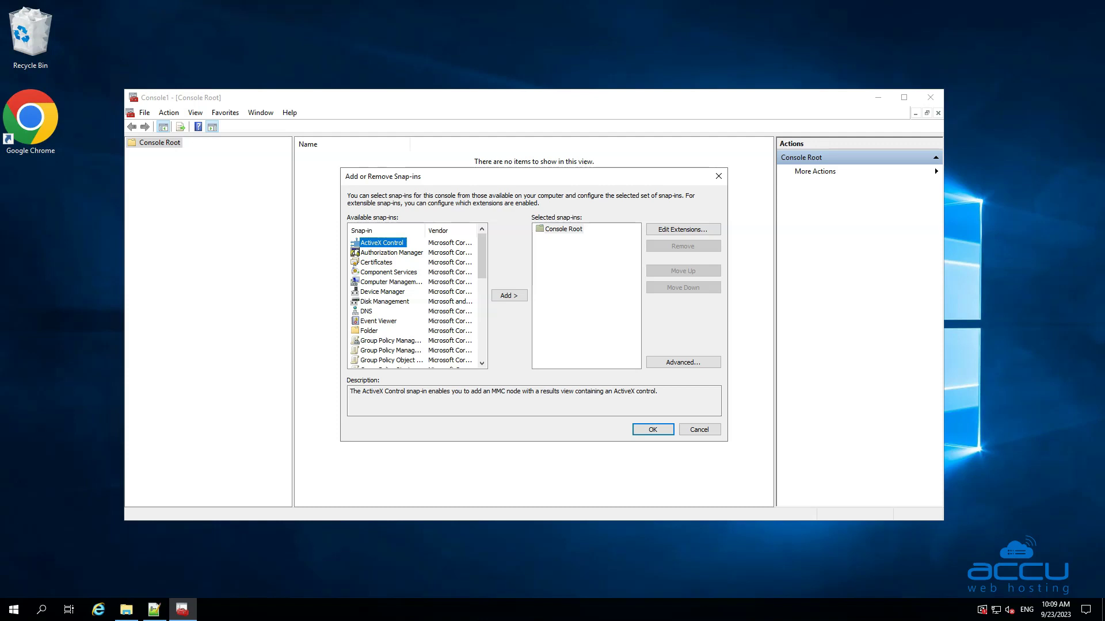
click(376, 262)
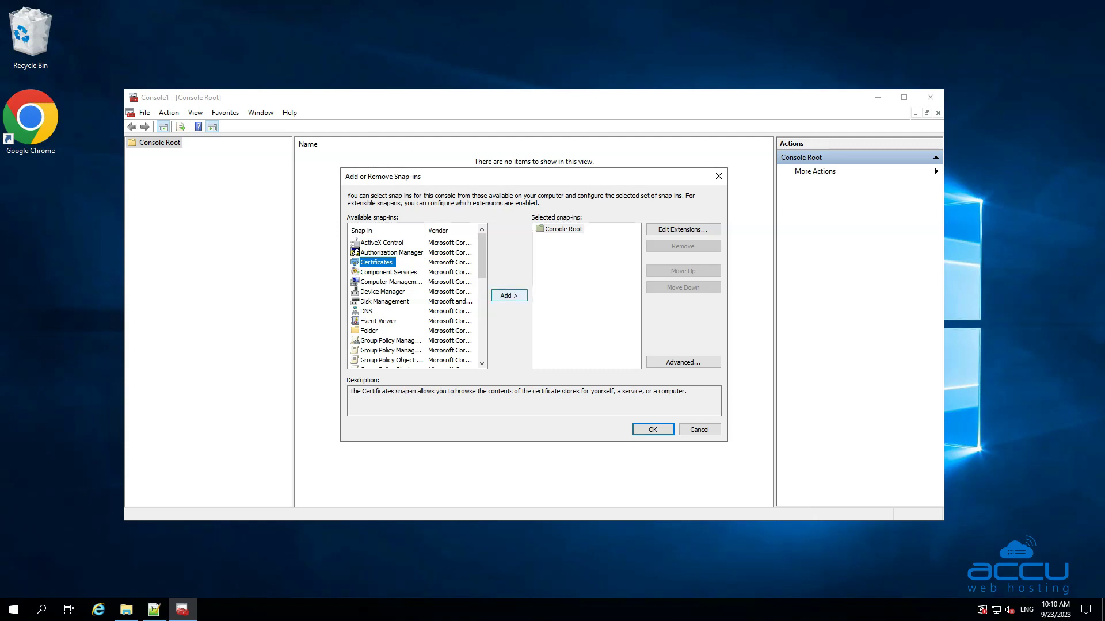
click(509, 295)
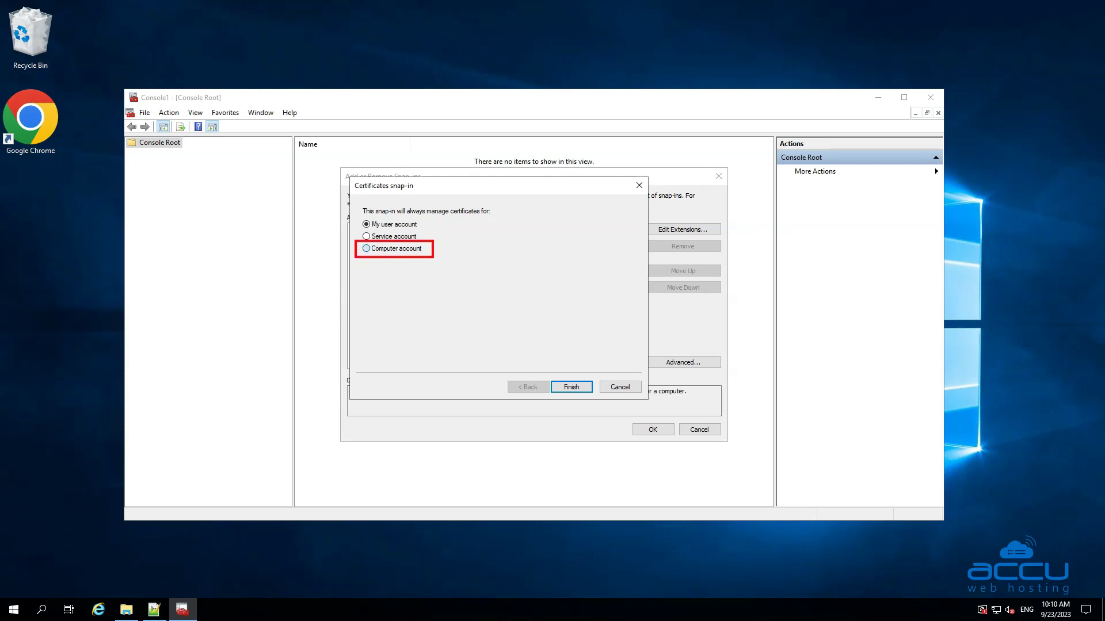
Point the Certificates snap-in at the Computer account of the local computer
click(366, 248)
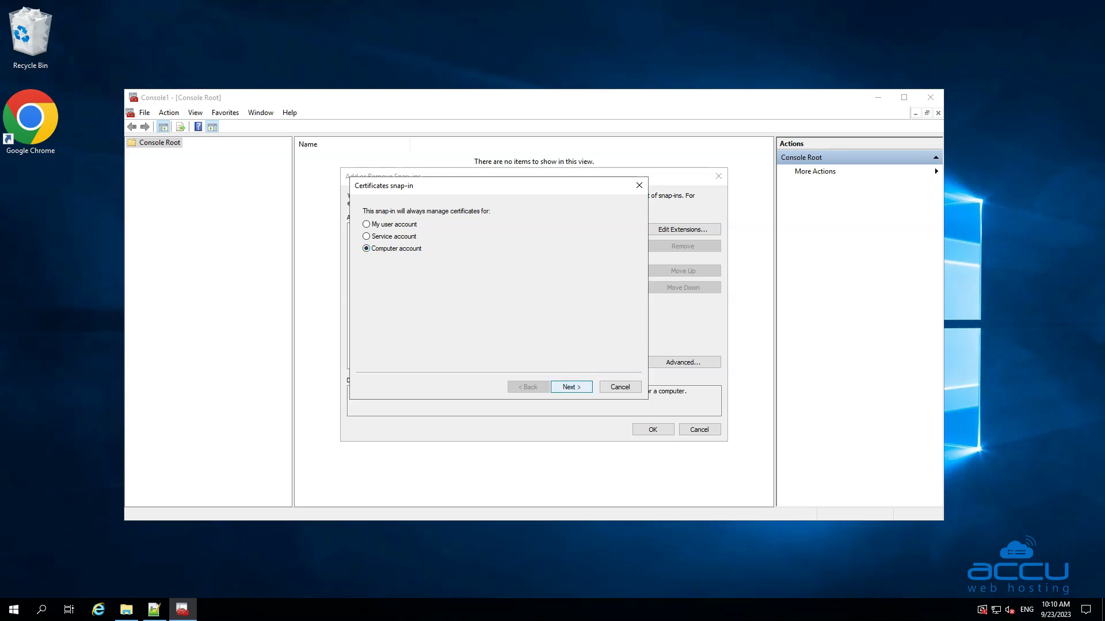
key(Return)
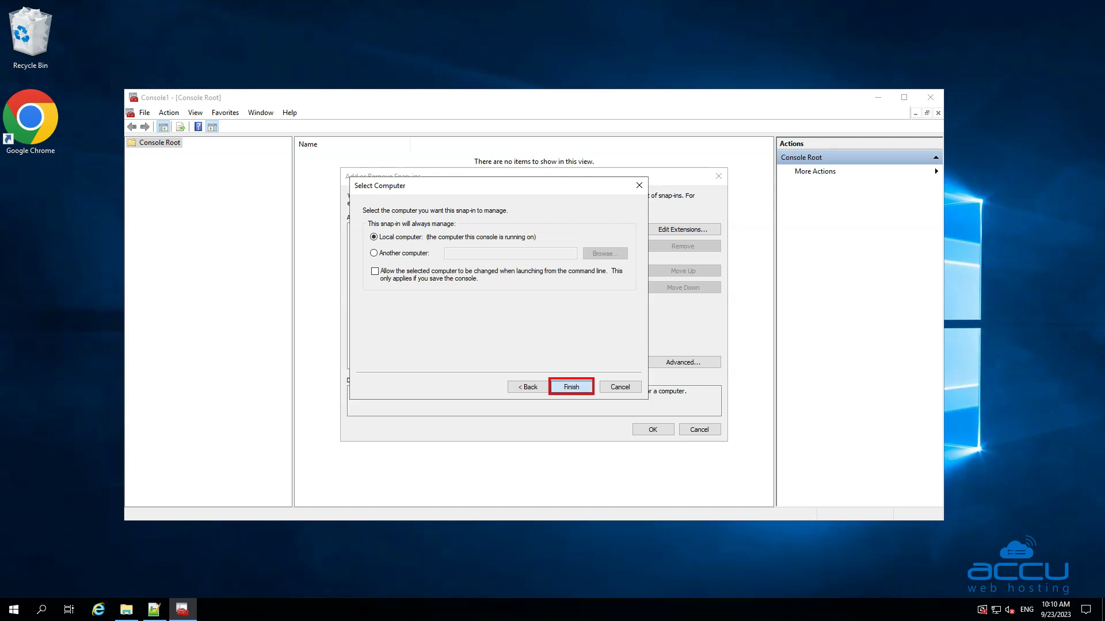
key(Return)
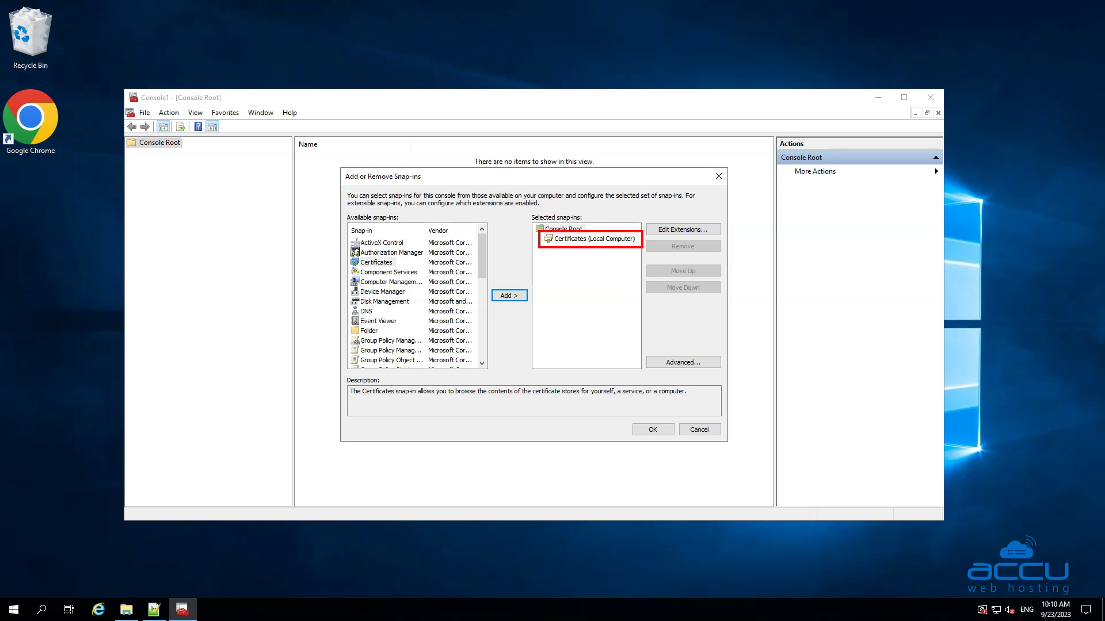
click(594, 238)
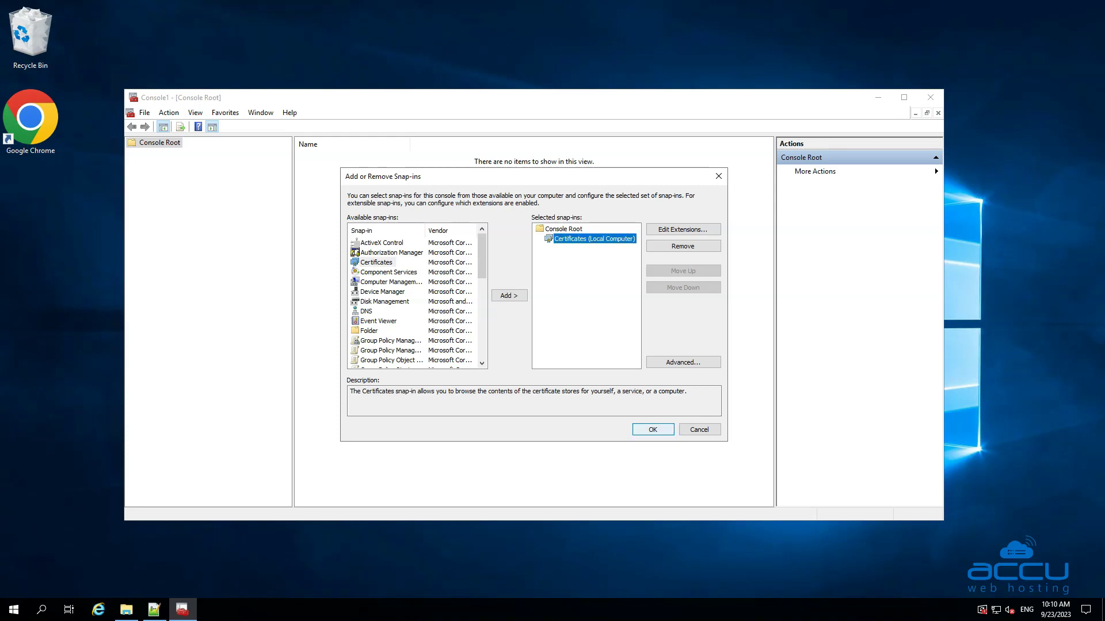
Confirm the snap-ins and browse to Certificates (Local Computer) > Personal > Certificates
key(Return)
click(131, 153)
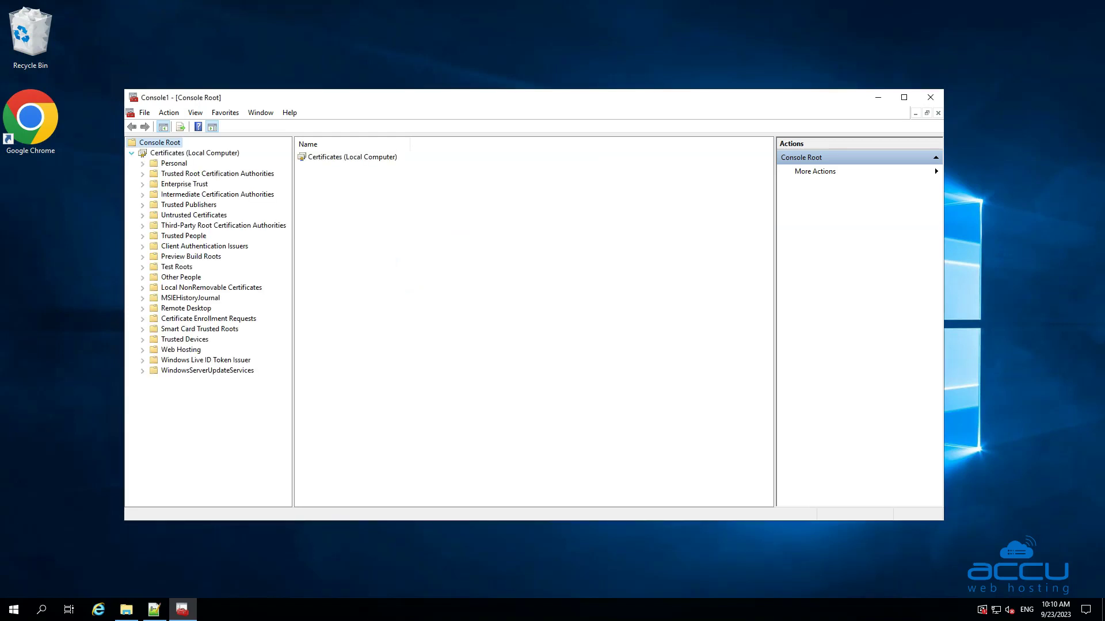
click(142, 163)
click(189, 173)
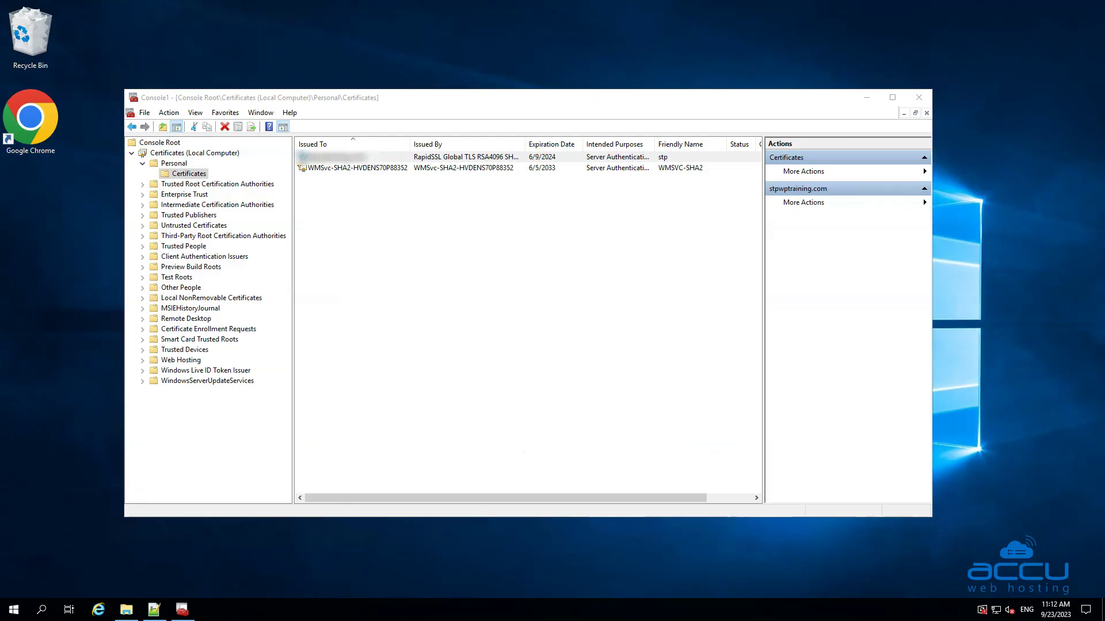
Start All Tasks > Export on the first Personal certificate, friendly name stp
click(466, 157)
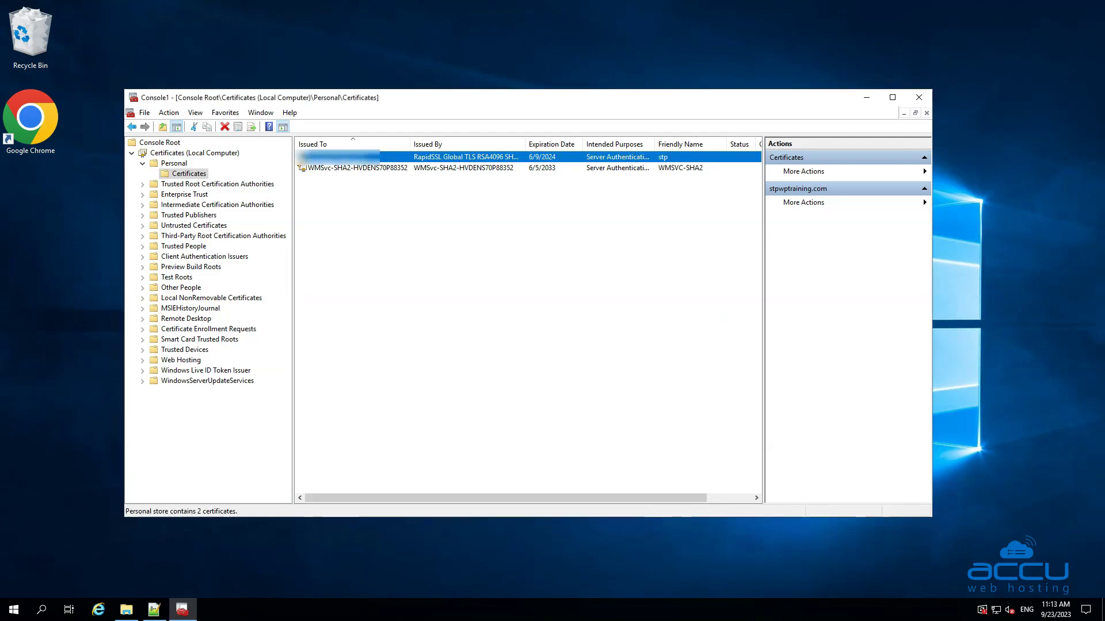
right_click(547, 156)
right_click(556, 156)
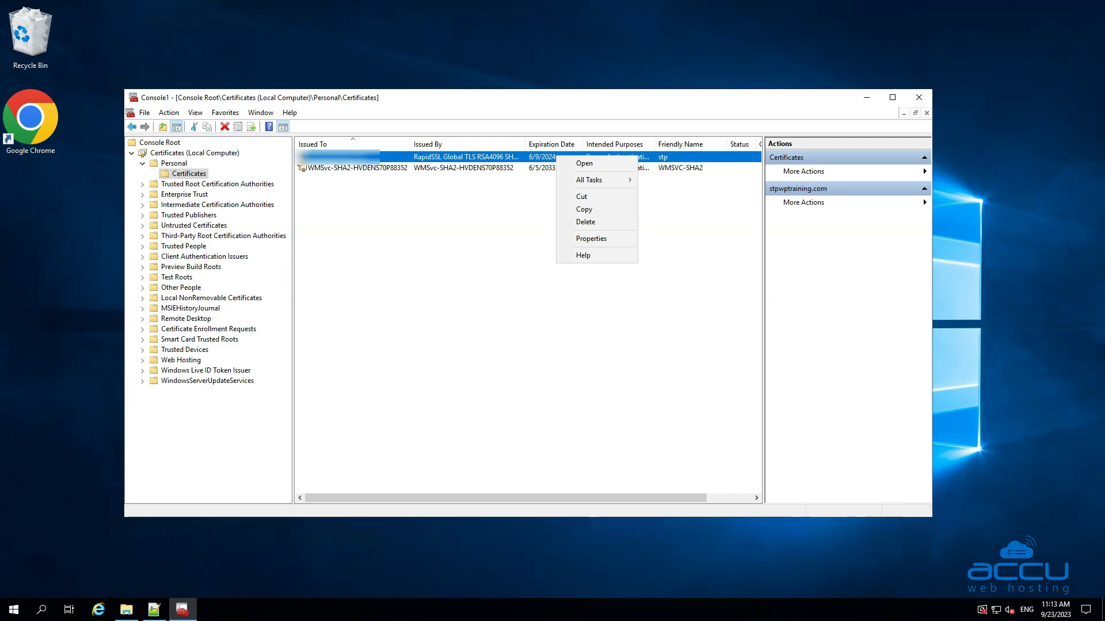
mouse_move(592, 179)
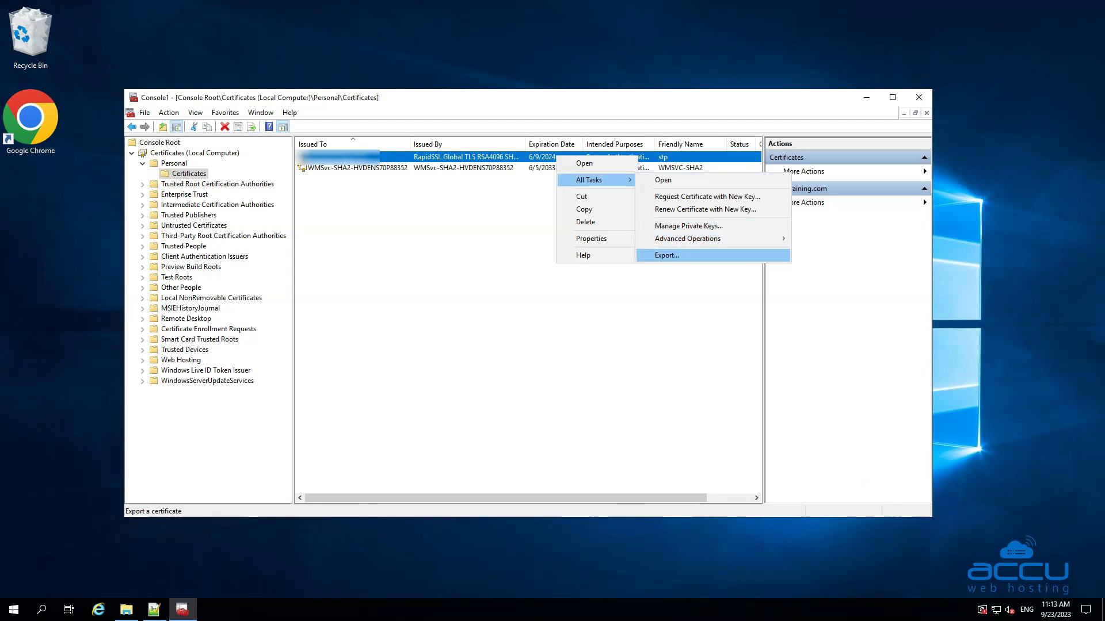
key(Return)
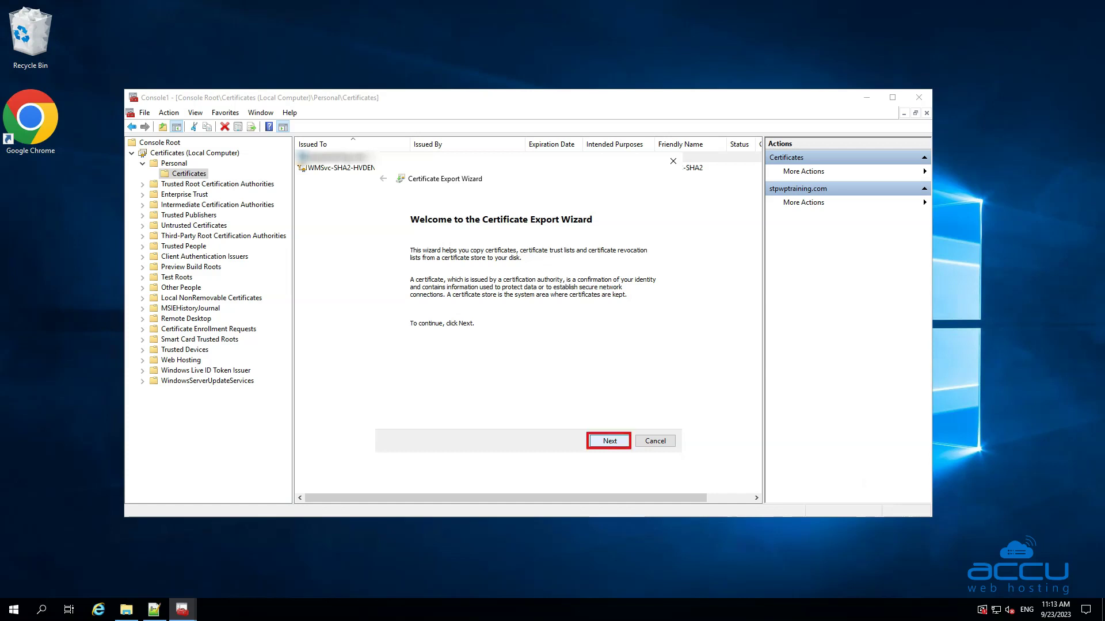
Choose to export the private key and keep the Personal Information Exchange (.PFX) format
key(Return)
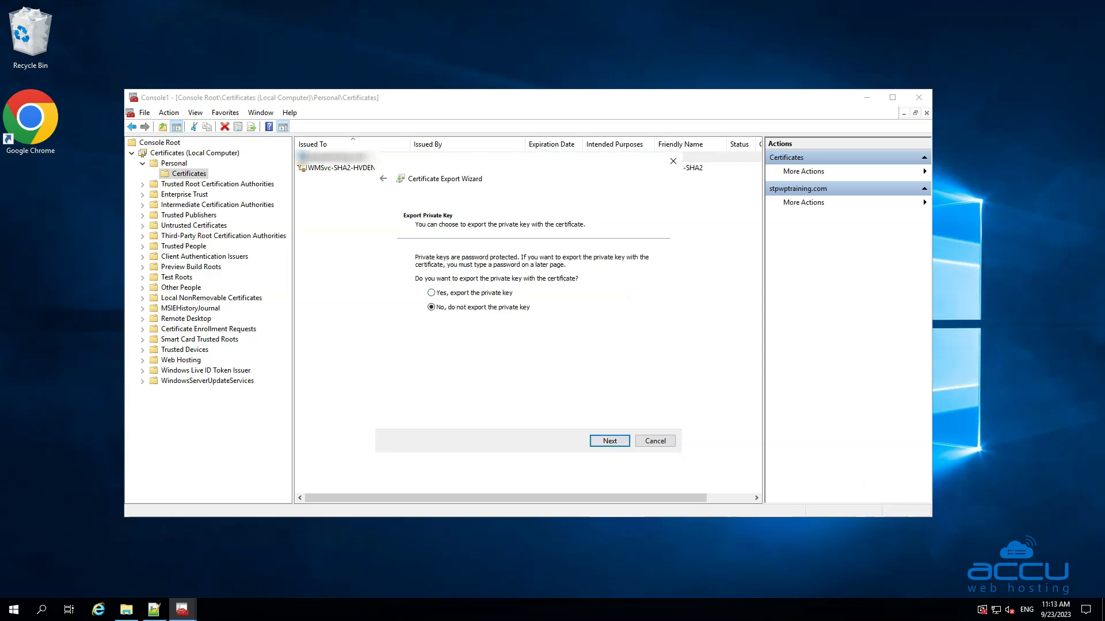
click(431, 292)
key(Return)
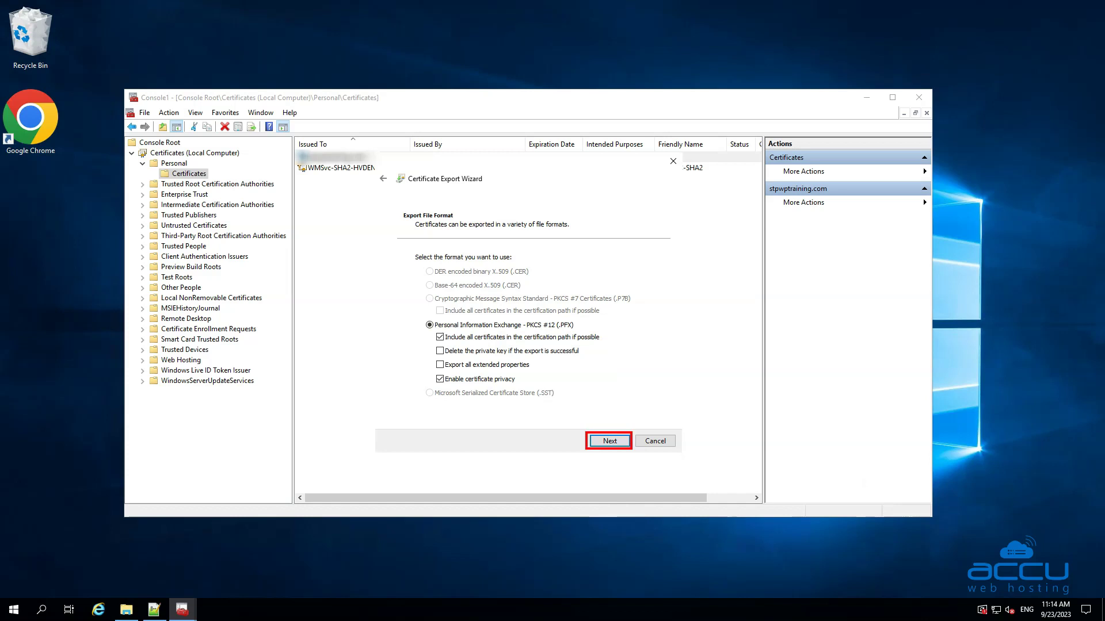
key(Return)
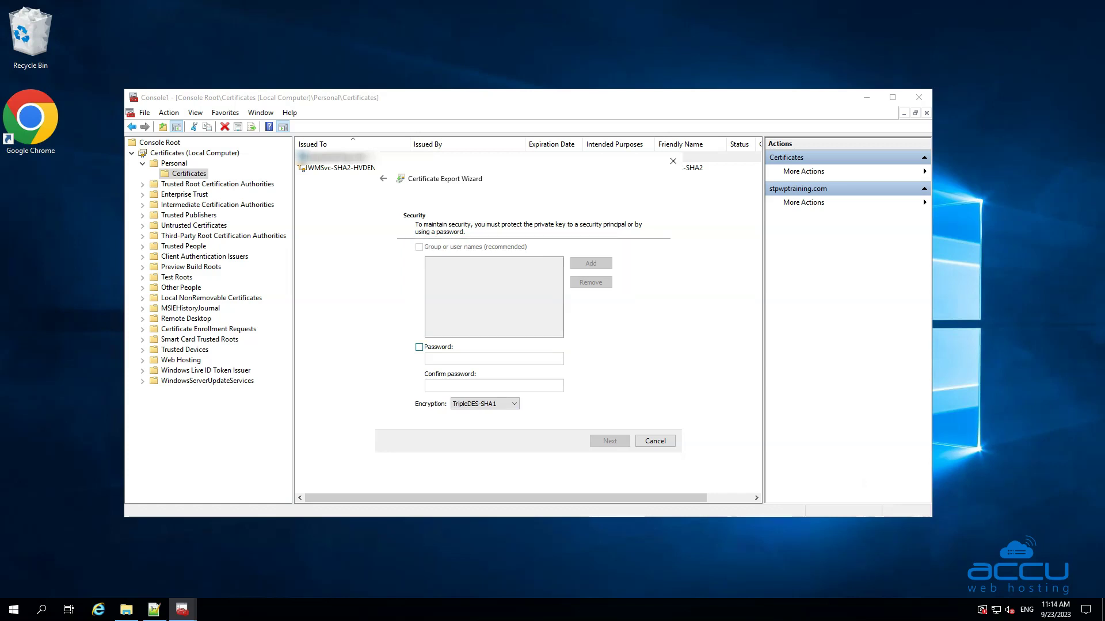
Enable password protection, enter and confirm the export password, and continue to File to Export
click(419, 347)
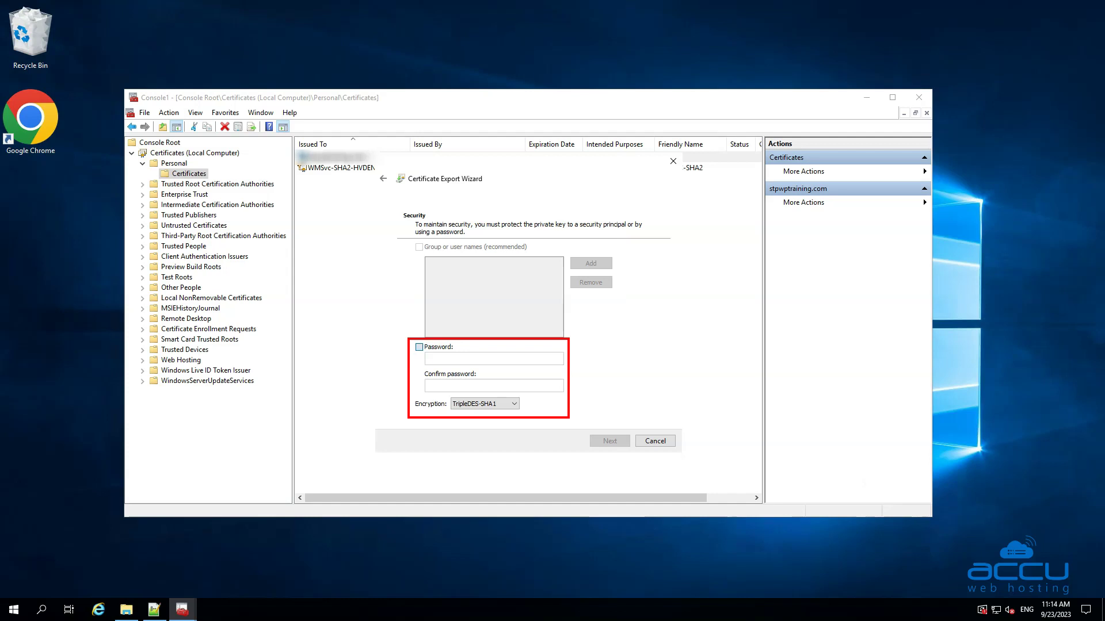
click(493, 359)
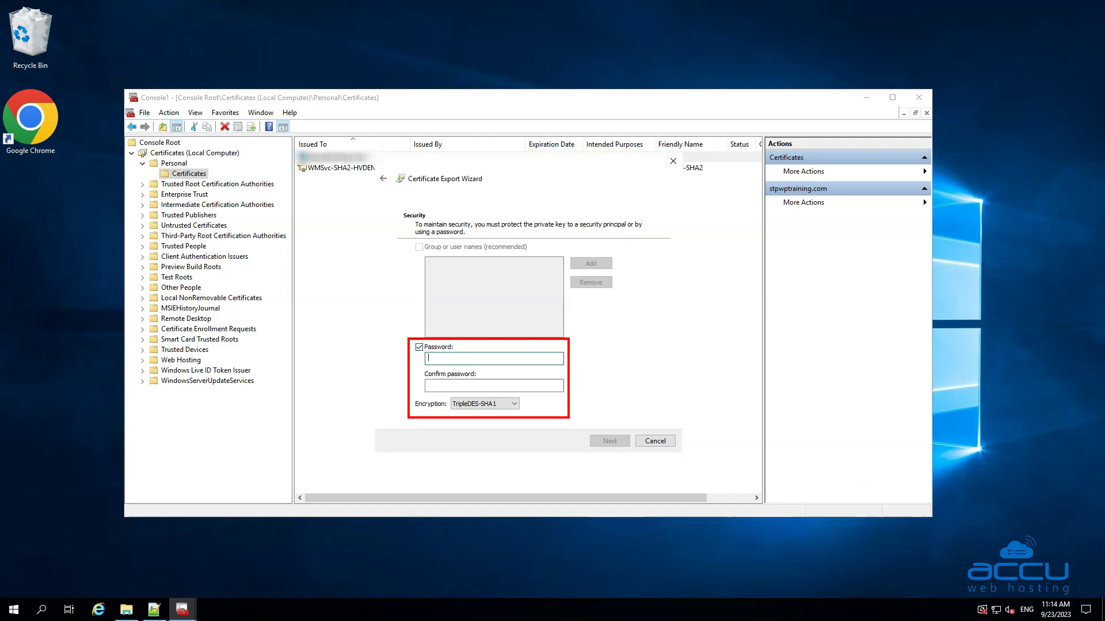
text(•••••)
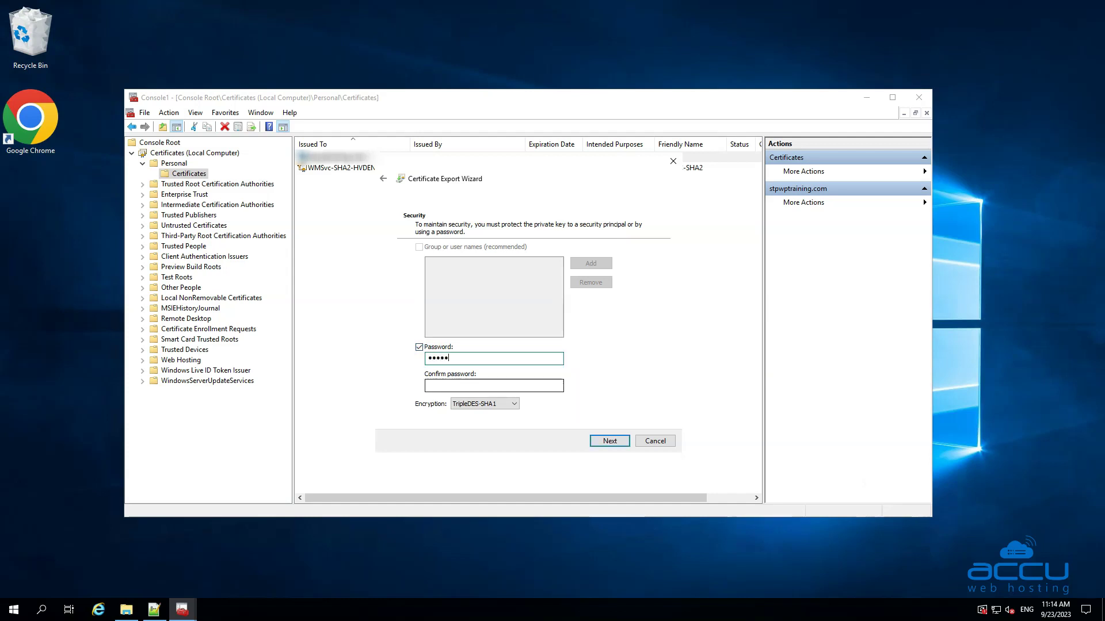
click(494, 385)
text(•••••)
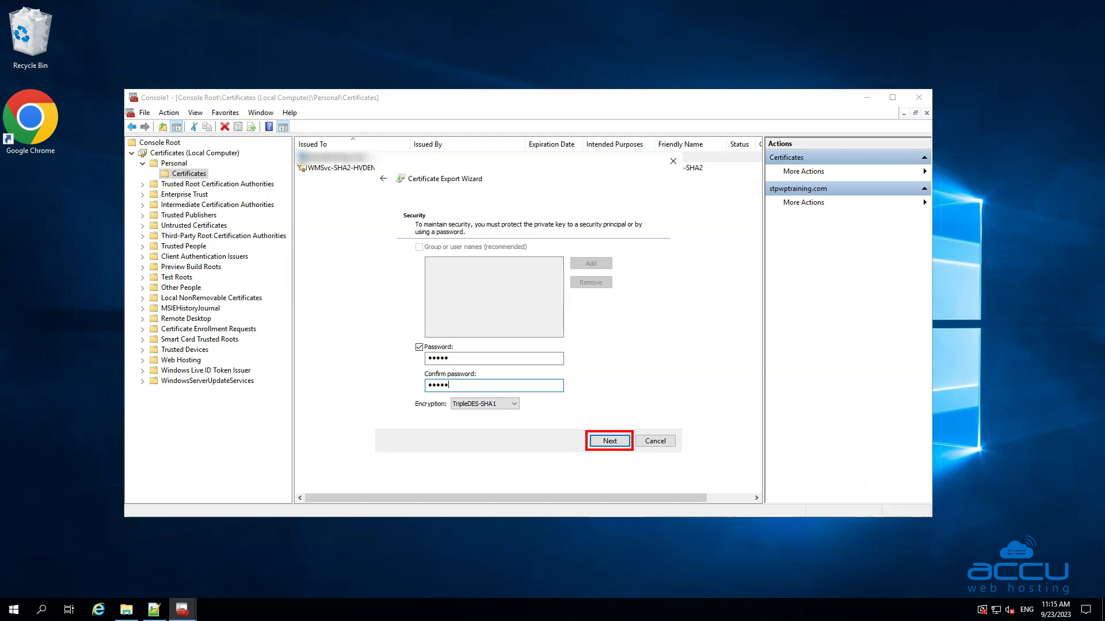
key(Return)
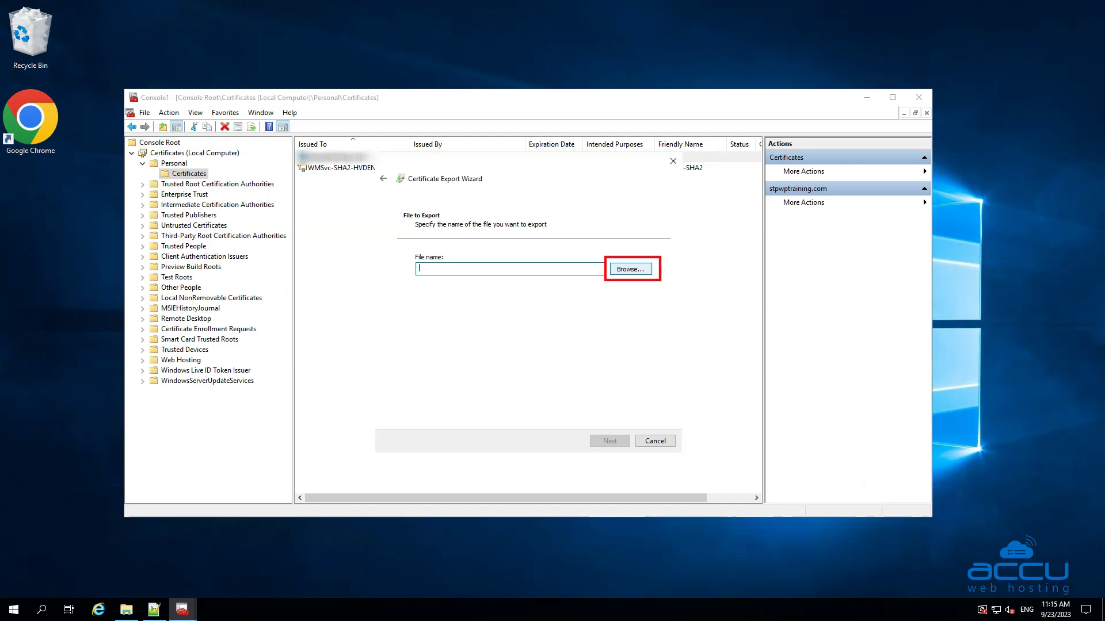
Set the export file to example.pfx in the Documents folder
key(alt+r)
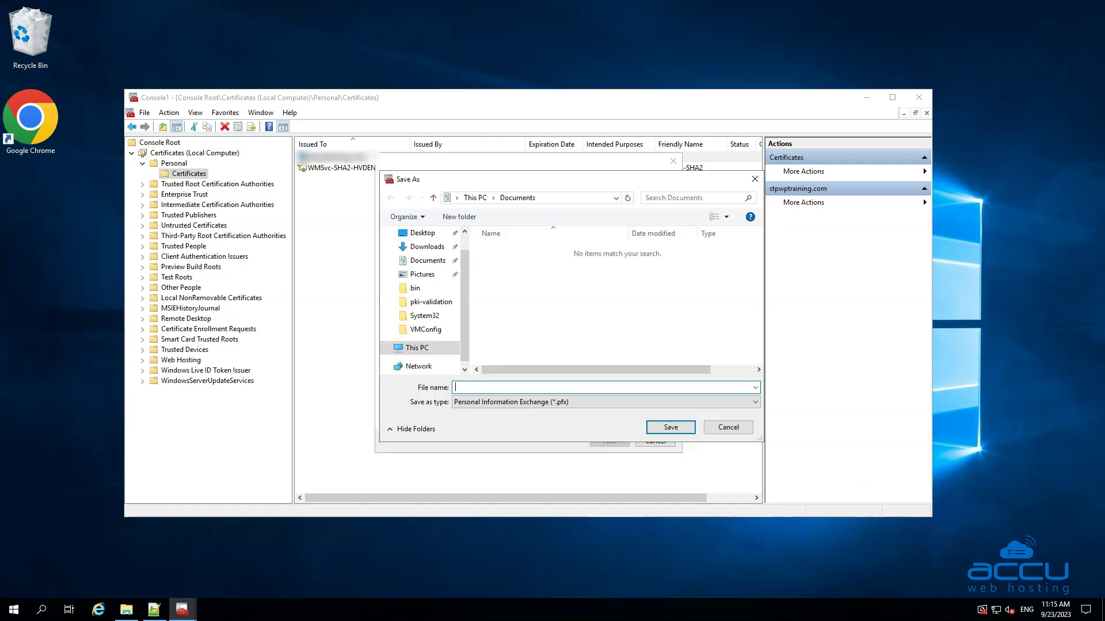
text(example.pfx)
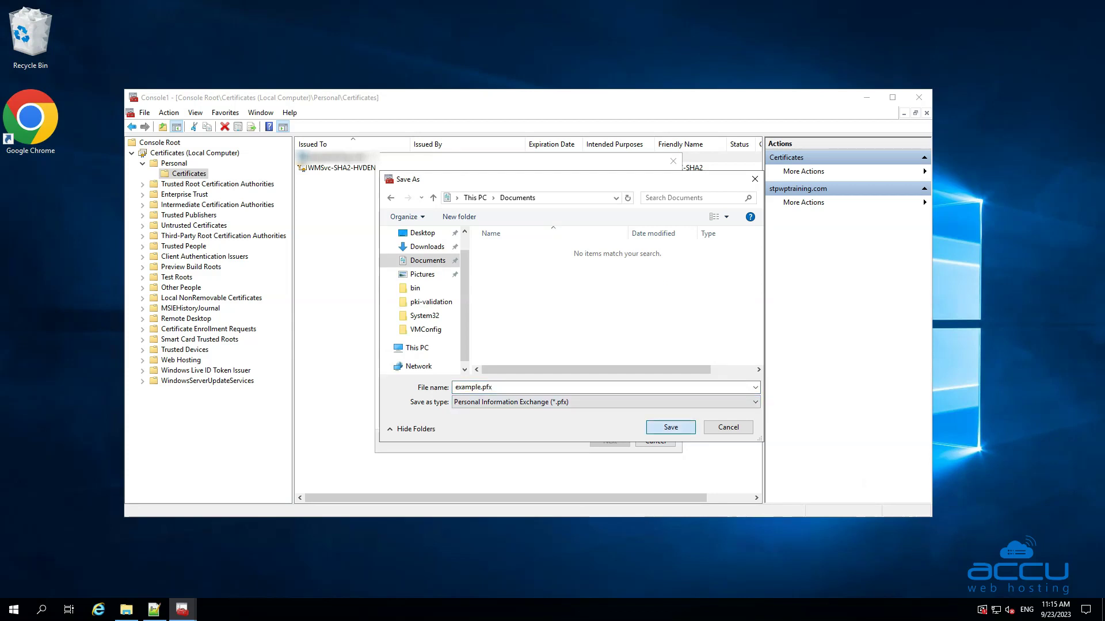
key(Return)
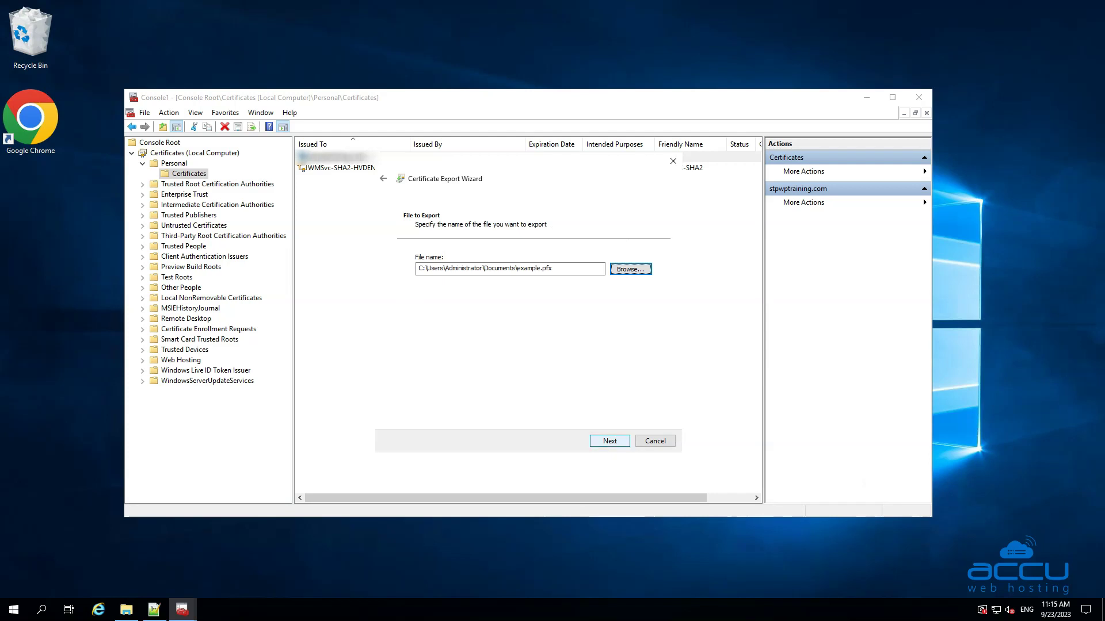
Finish the Certificate Export Wizard and acknowledge the success message
key(Return)
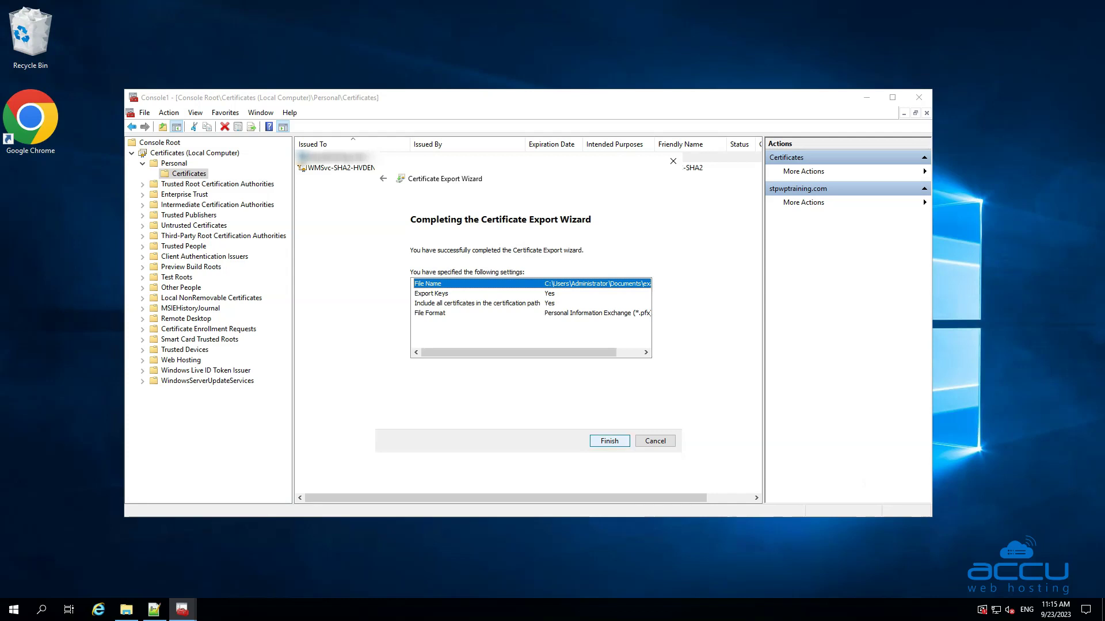
key(Return)
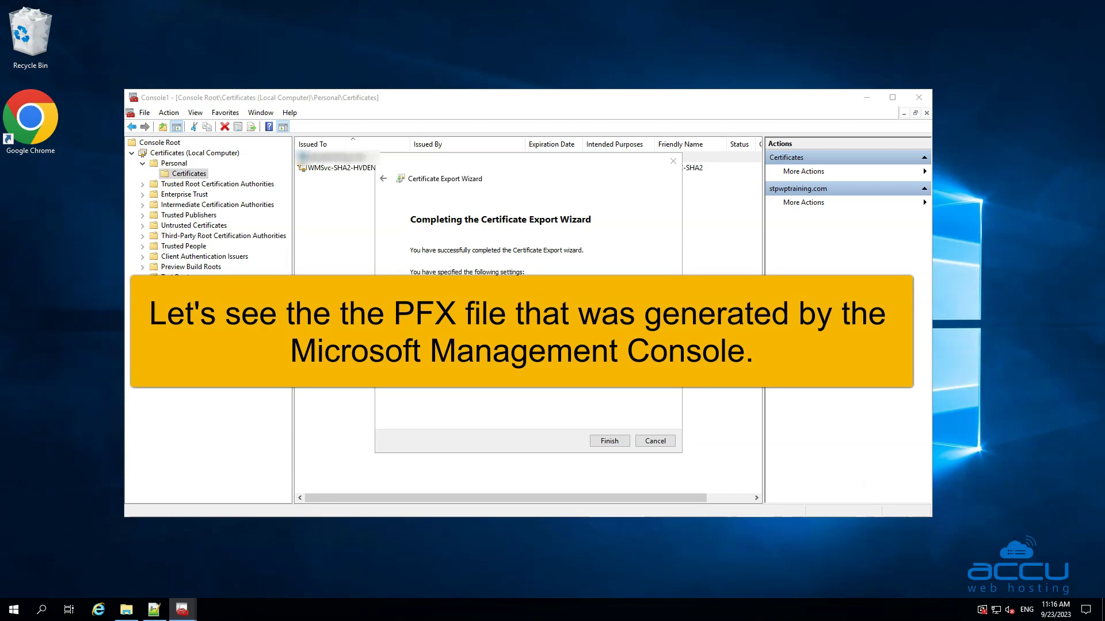
key(Return)
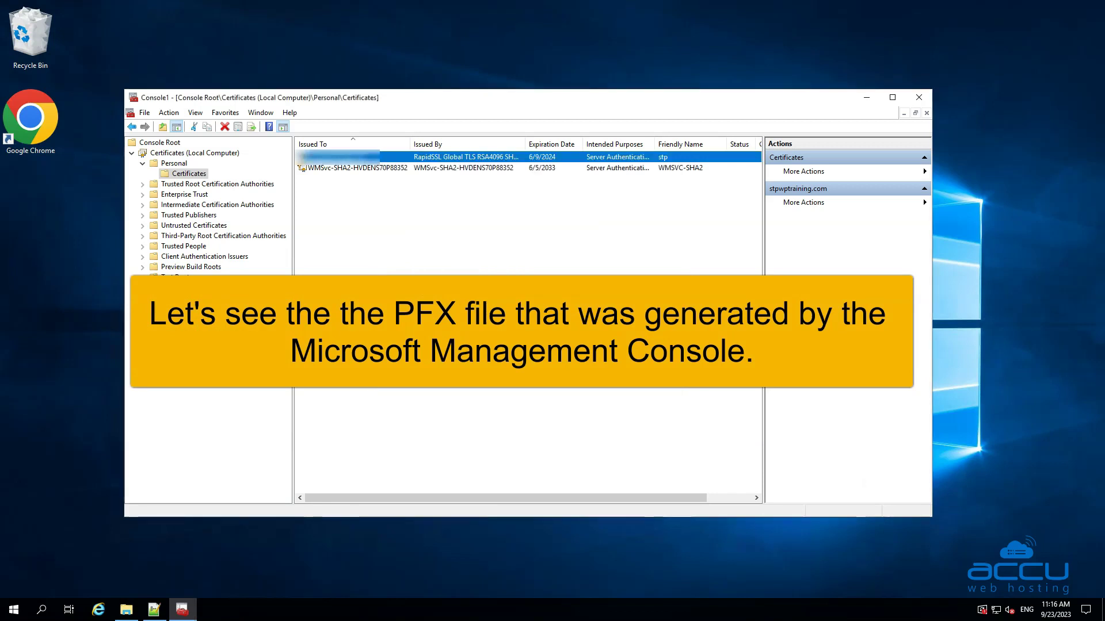
Launch File Explorer via search 'file' and view Documents showing example.pfx (7 KB)
key(super+e)
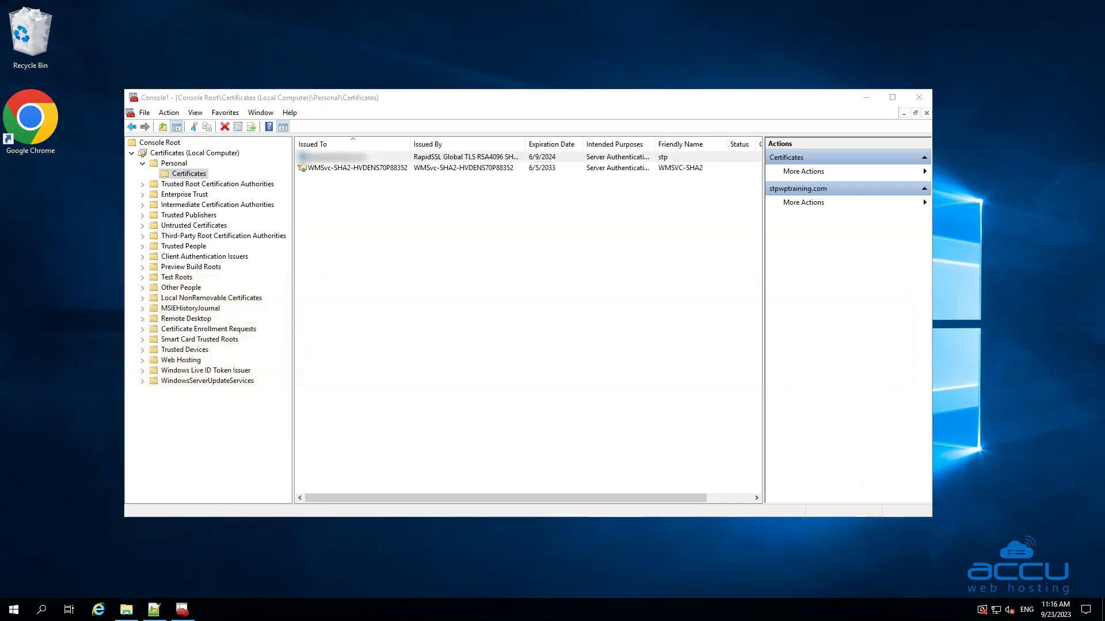
text(file)
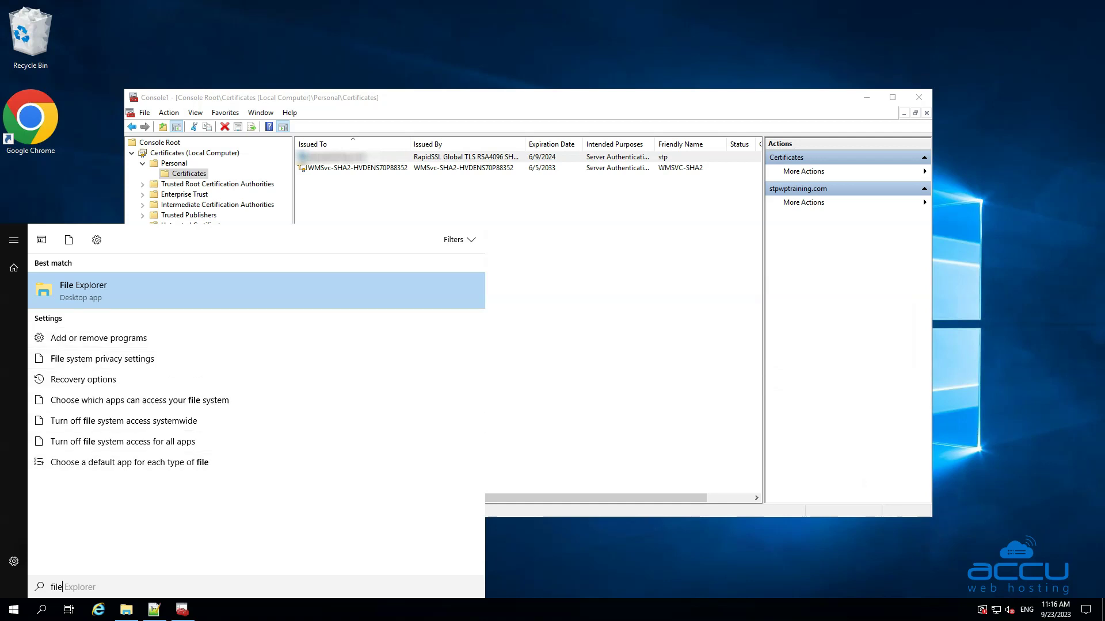
key(Return)
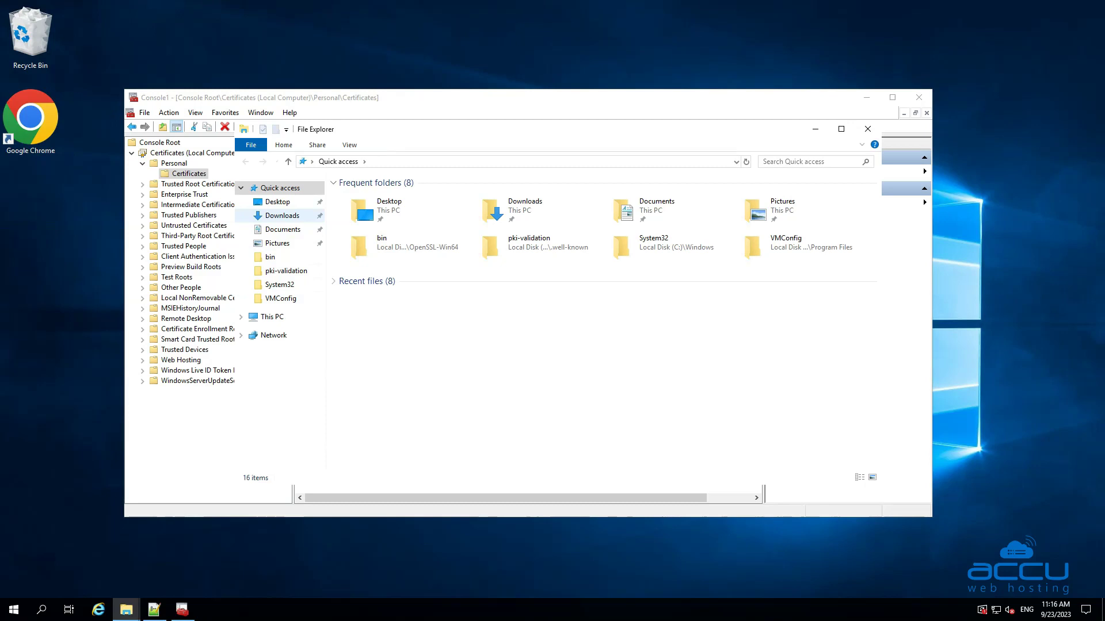
click(282, 229)
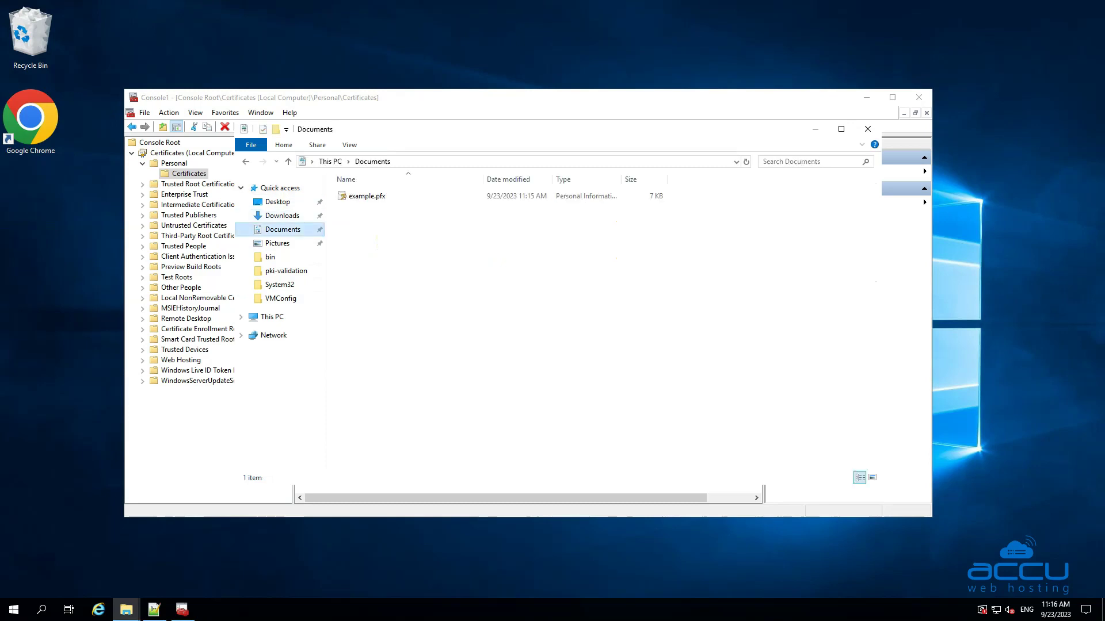